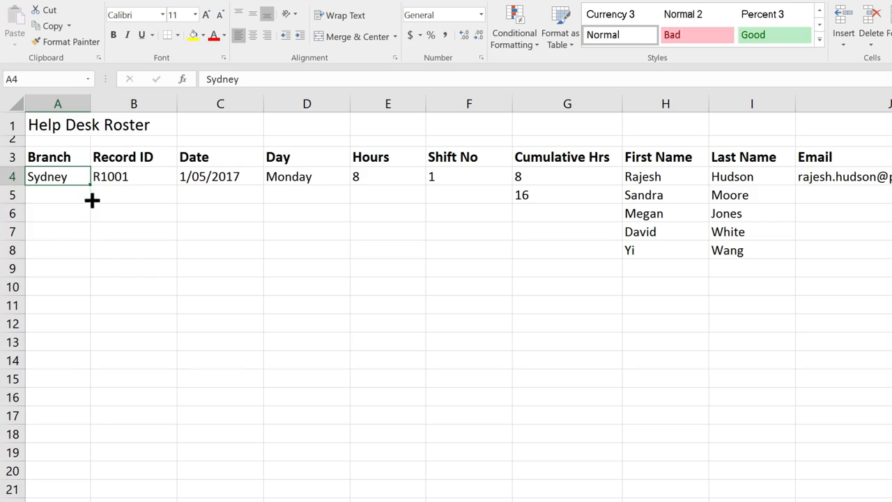
# Fill the branch Sydney from A4 down the Branch column to row 17.
pyautogui.moveTo(206, 403); pyautogui.dragTo(89, 429)
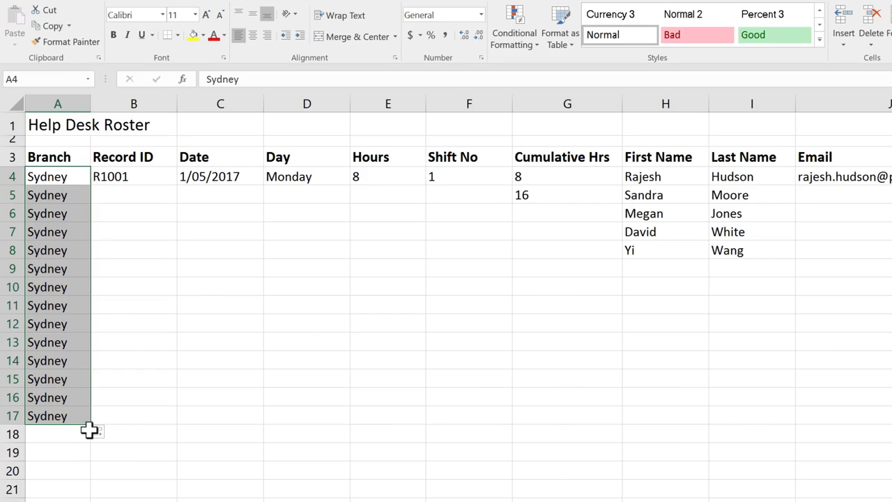
# Fill the Record ID, Date and Day columns one at a time from row 4 down to row 17.
pyautogui.click(152, 177)
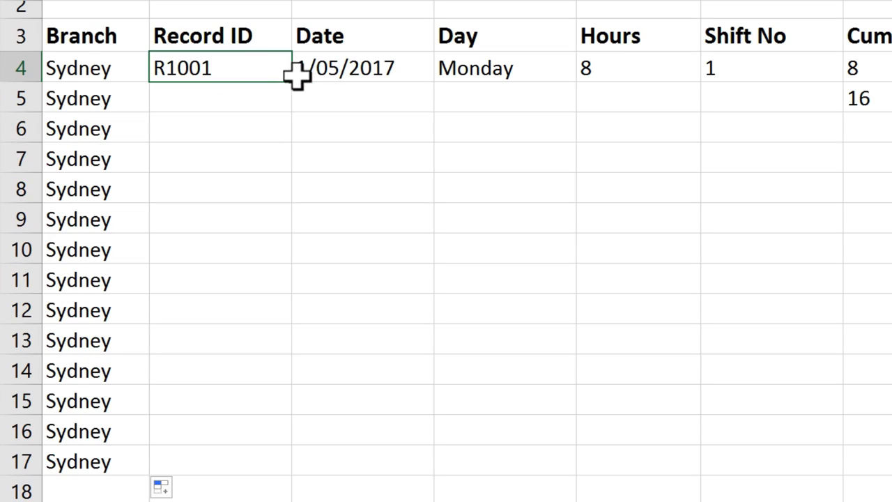
pyautogui.moveTo(293, 82); pyautogui.dragTo(289, 471)
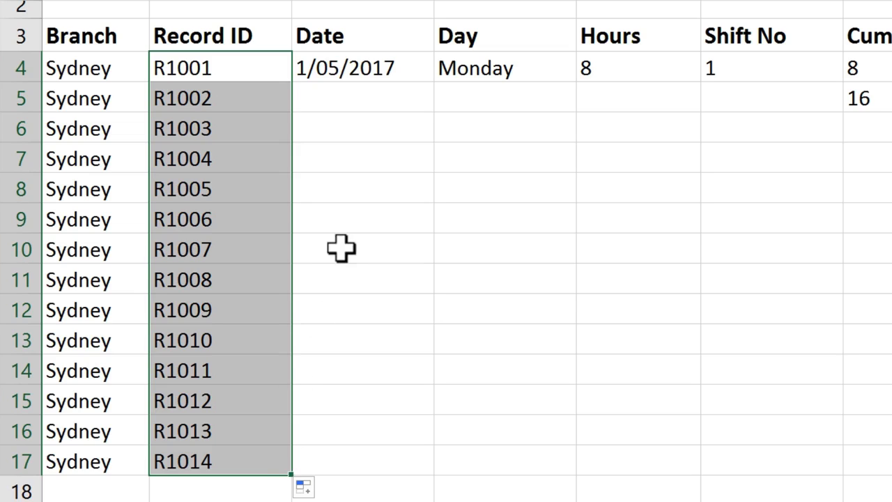
pyautogui.click(387, 74)
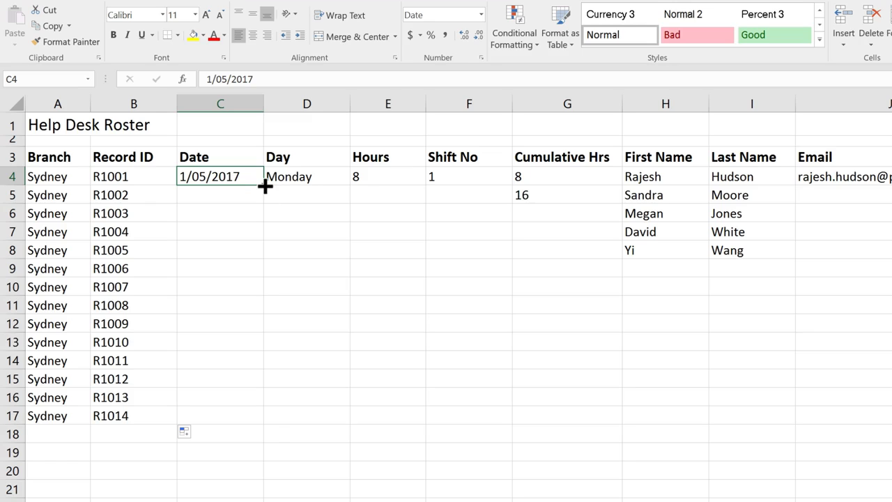
pyautogui.doubleClick(265, 185)
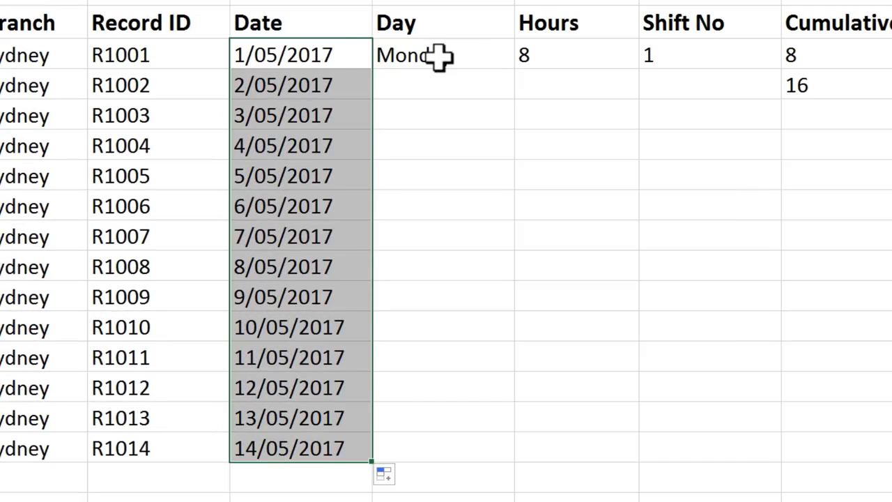
pyautogui.click(304, 178)
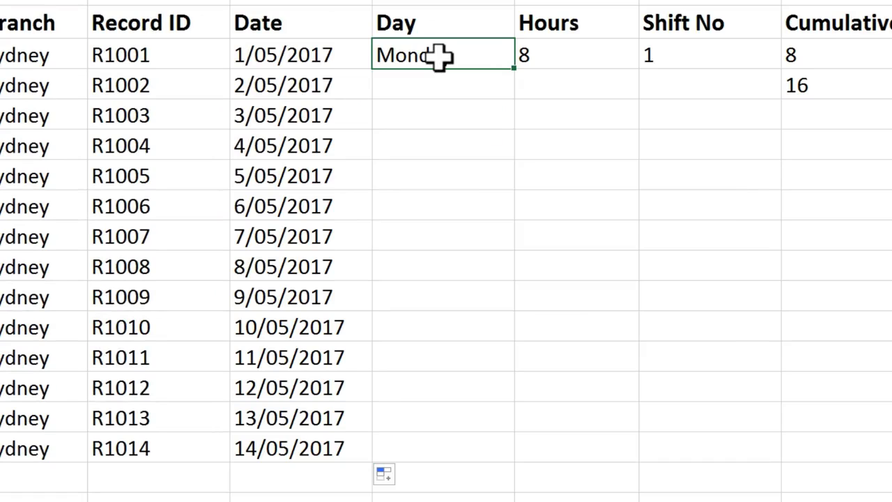
pyautogui.doubleClick(515, 70)
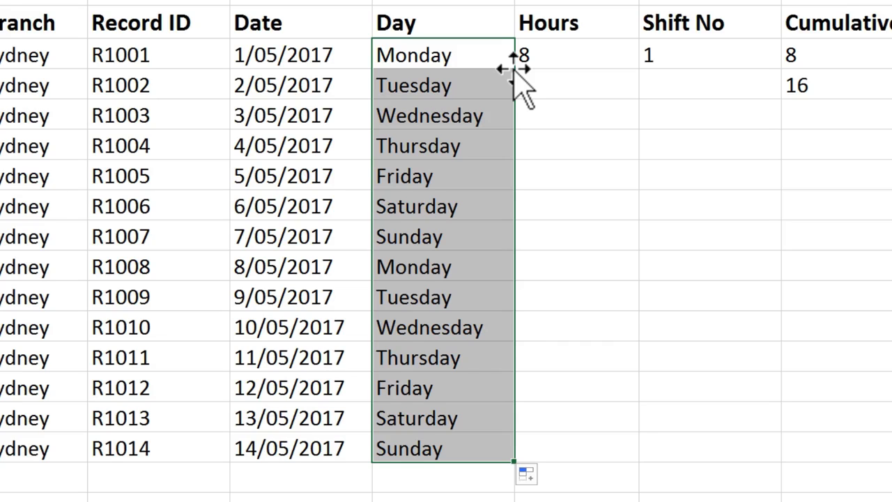
# Undo the separate fills of the Day, Date and Record ID columns.
pyautogui.hotkey('ctrl', 'z')
pyautogui.hotkey('ctrl', 'z')
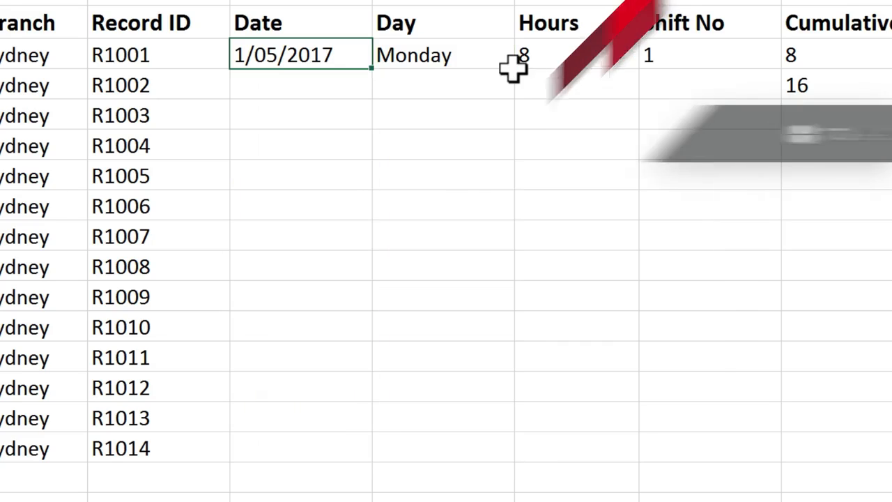
pyautogui.hotkey('ctrl', 'z')
pyautogui.hotkey('ctrl', 'z')
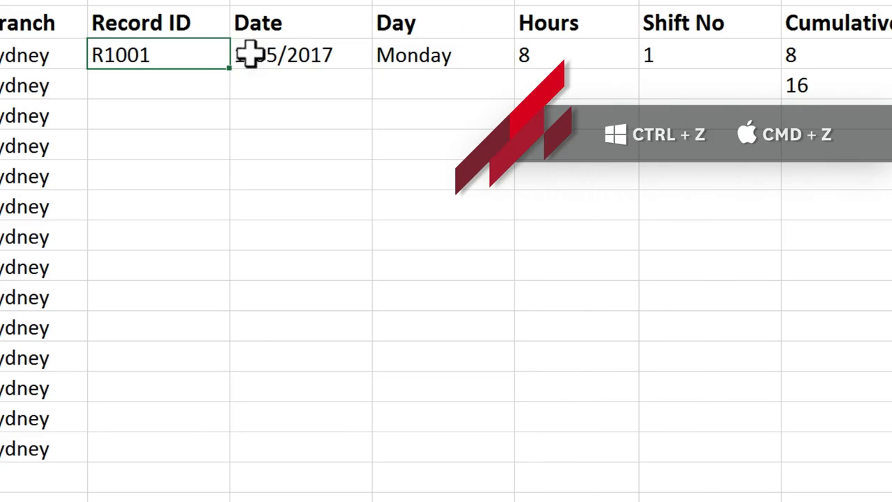
# Fill the Record ID, Date and Day cells of row 4 down together to row 17, and copy the Hours value 8 down the same rows.
pyautogui.moveTo(203, 52); pyautogui.dragTo(424, 62)
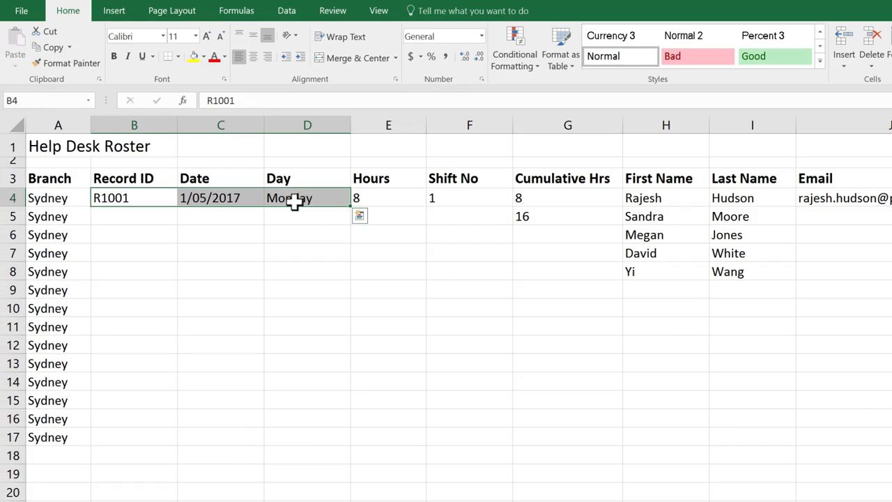
pyautogui.doubleClick(353, 207)
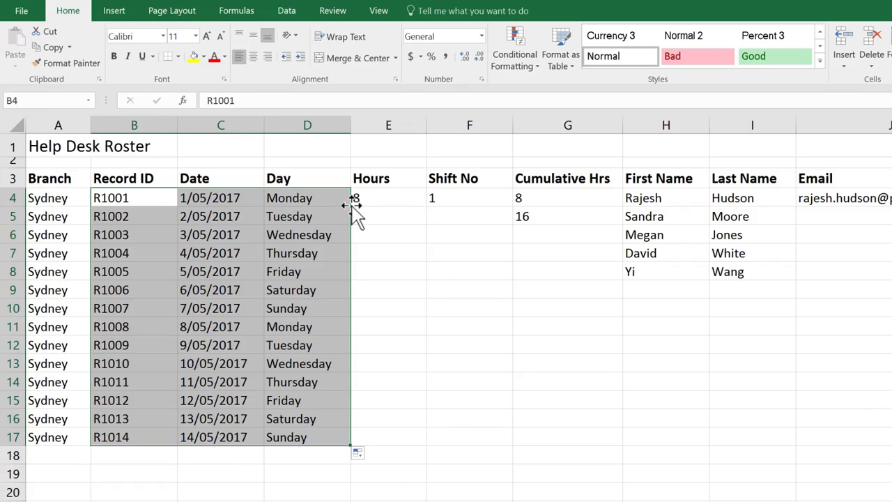
pyautogui.click(403, 198)
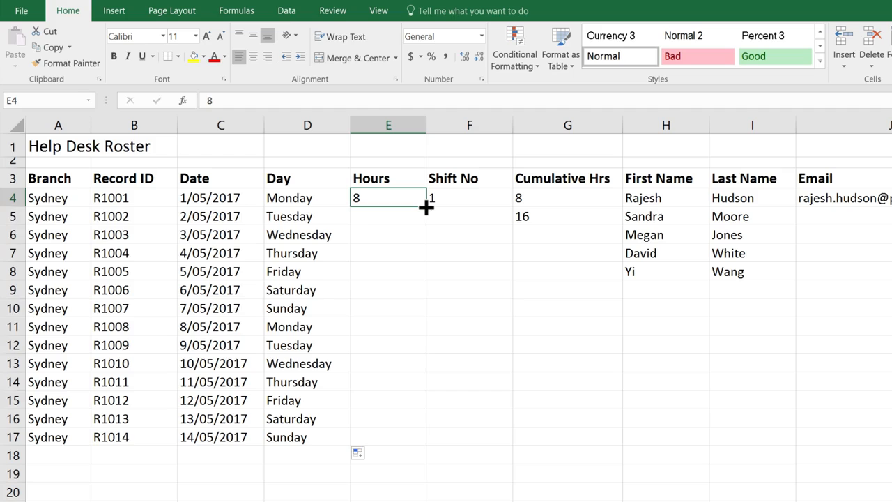
pyautogui.doubleClick(425, 207)
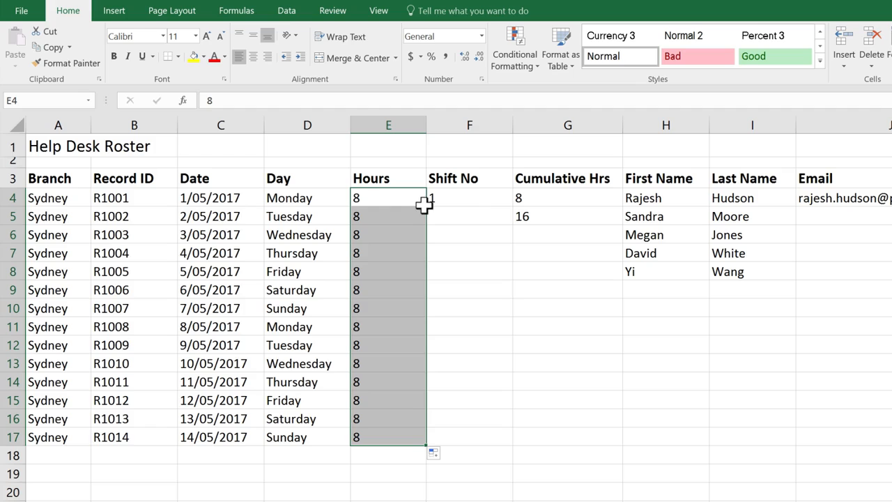
# Fill the Shift No column from F4 down to row 17 and change the fill to Fill Series for numbers 1 to 14.
pyautogui.click(470, 198)
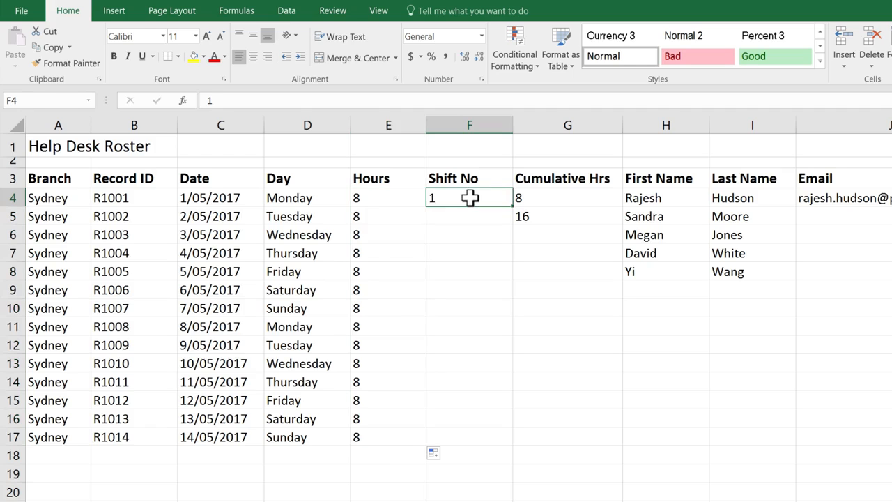
pyautogui.doubleClick(515, 207)
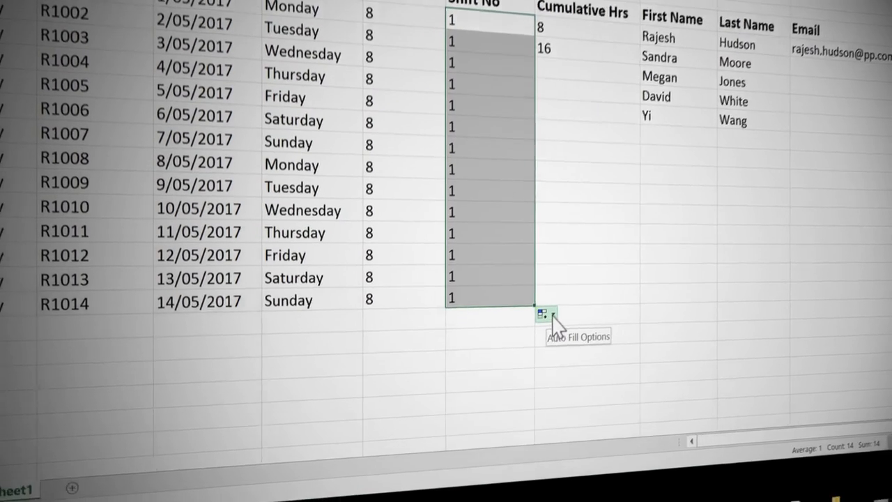
pyautogui.click(539, 339)
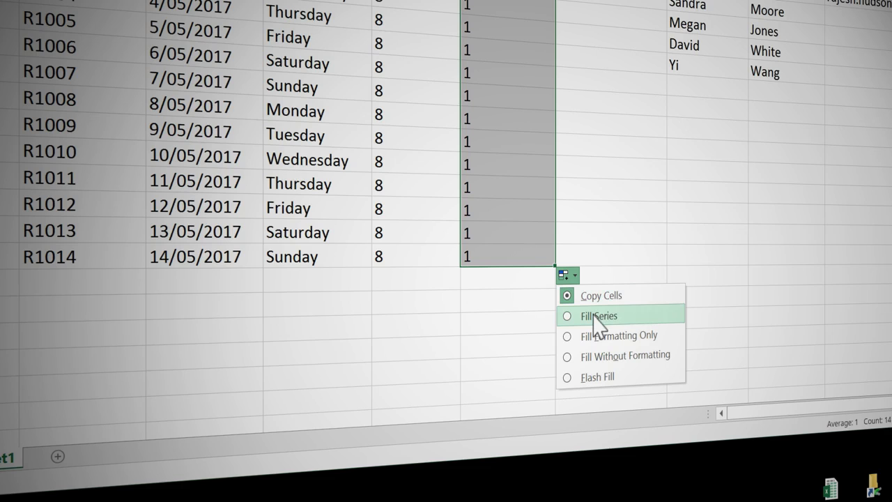
pyautogui.click(593, 316)
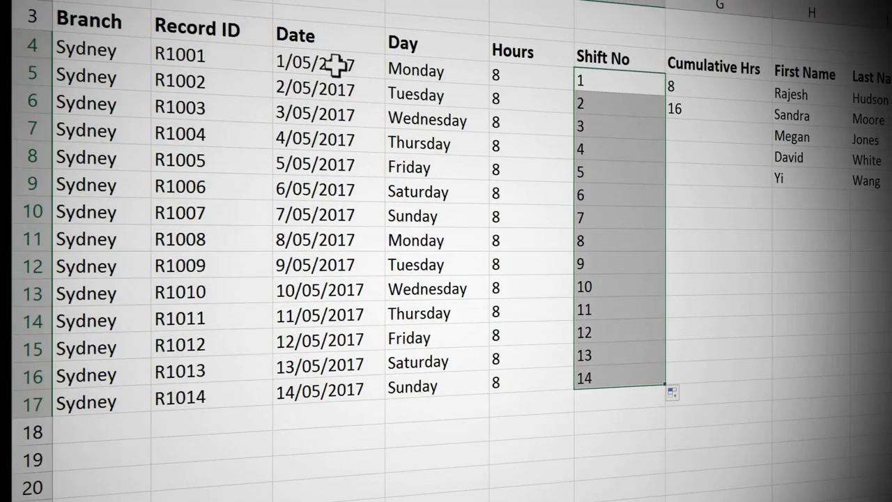
# Select the filled dates from C4 to C17 and change their fill to Copy Cells, repeating 1/05/2017.
pyautogui.click(338, 64)
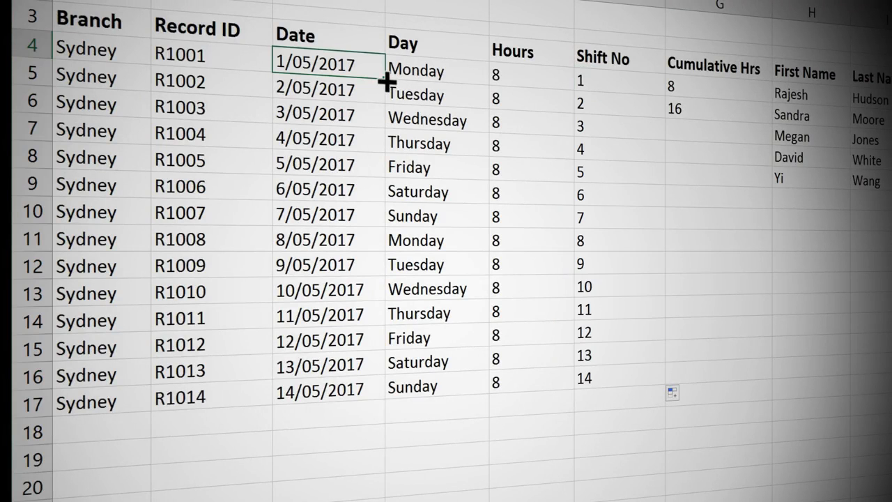
pyautogui.hotkey('ctrl', 'shift', 'Down')
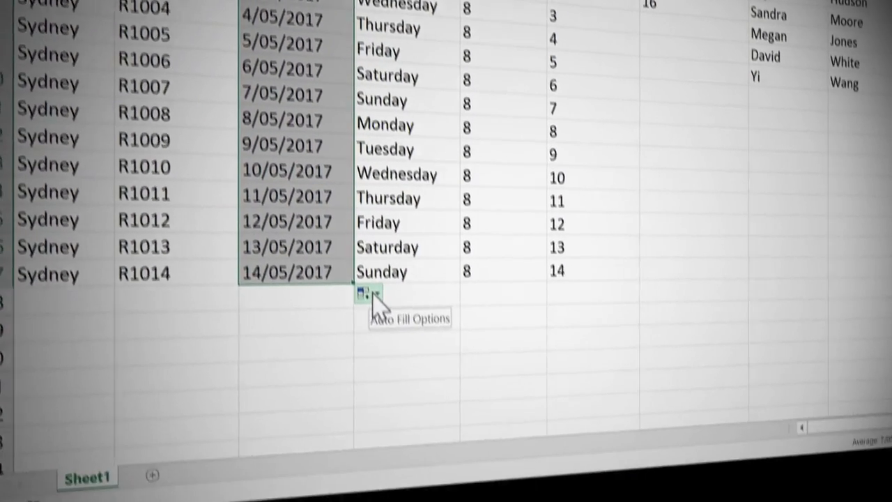
pyautogui.click(394, 377)
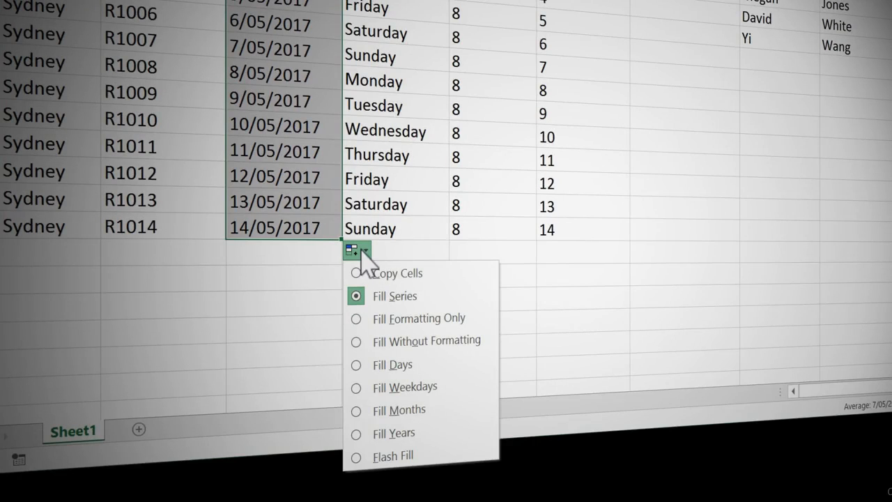
pyautogui.click(361, 273)
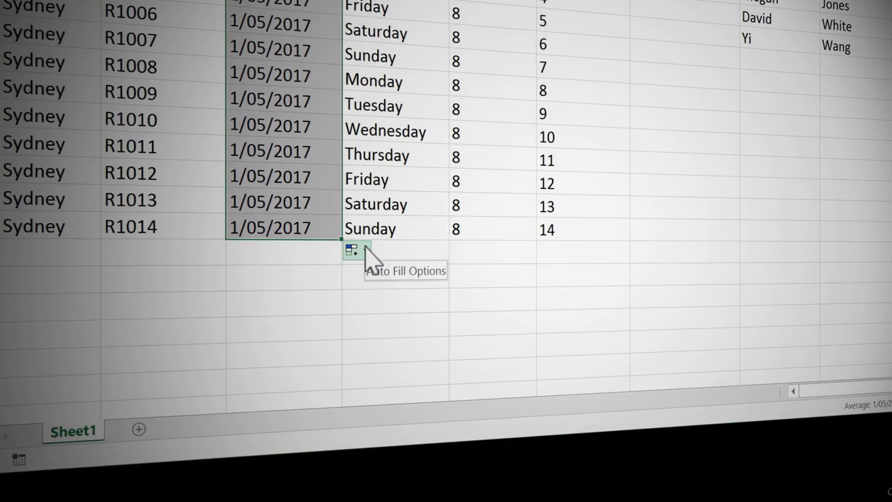
# Refill the Date column with Fill Weekdays, and set it back to Fill Series.
pyautogui.click(365, 248)
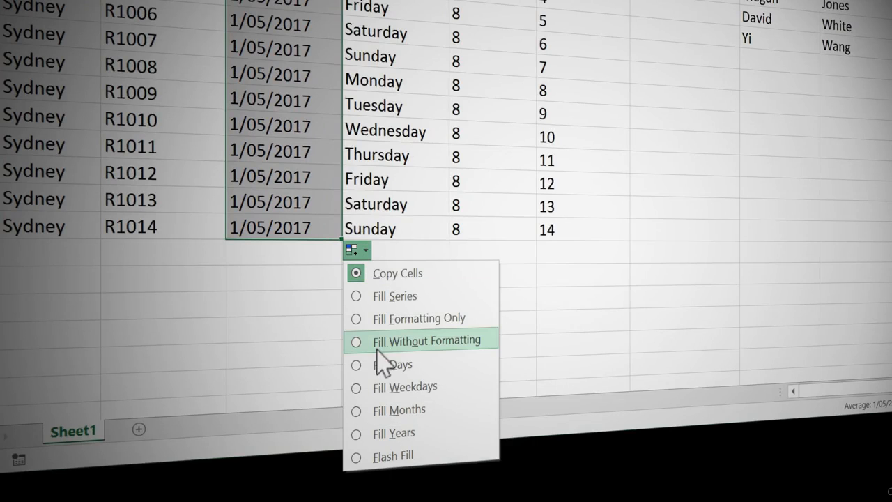
pyautogui.click(411, 387)
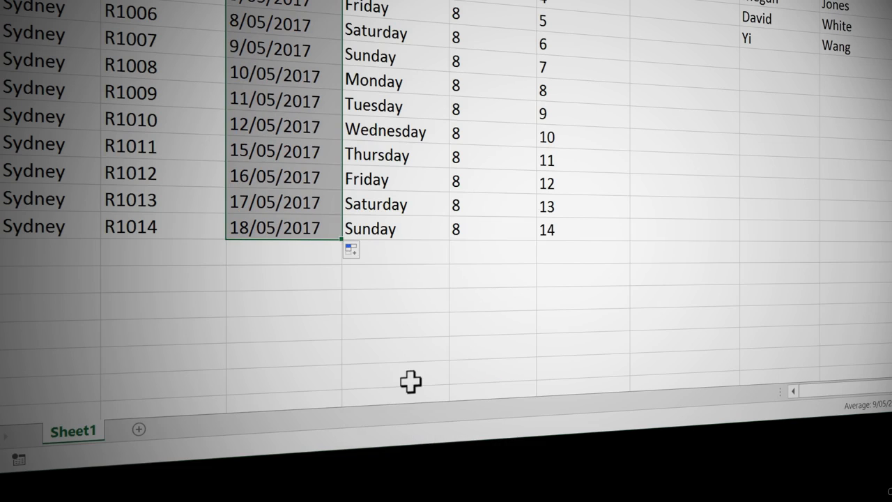
pyautogui.click(362, 255)
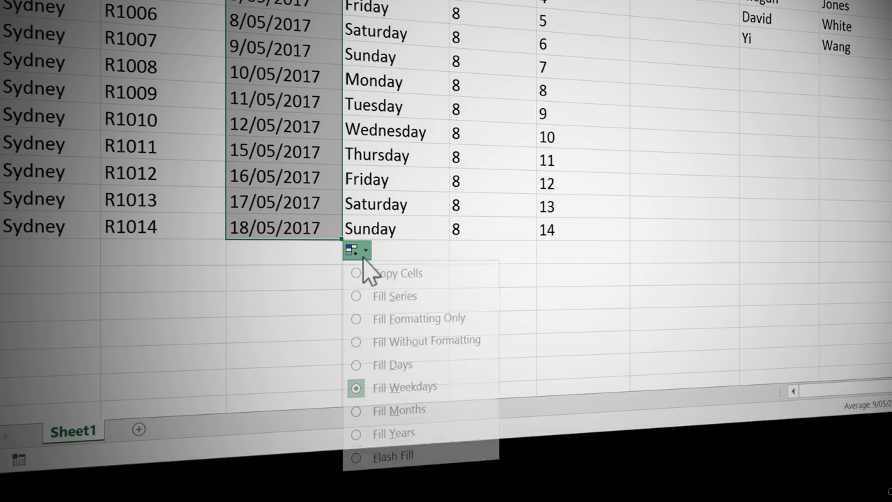
pyautogui.click(384, 296)
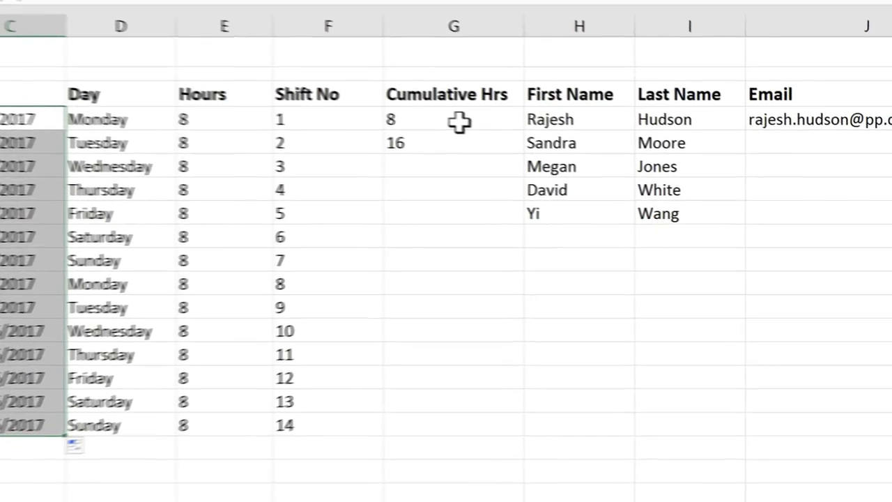
# Extend the Cumulative Hrs pattern of 8 and 16 in G4:G5 down to row 17.
pyautogui.click(459, 122)
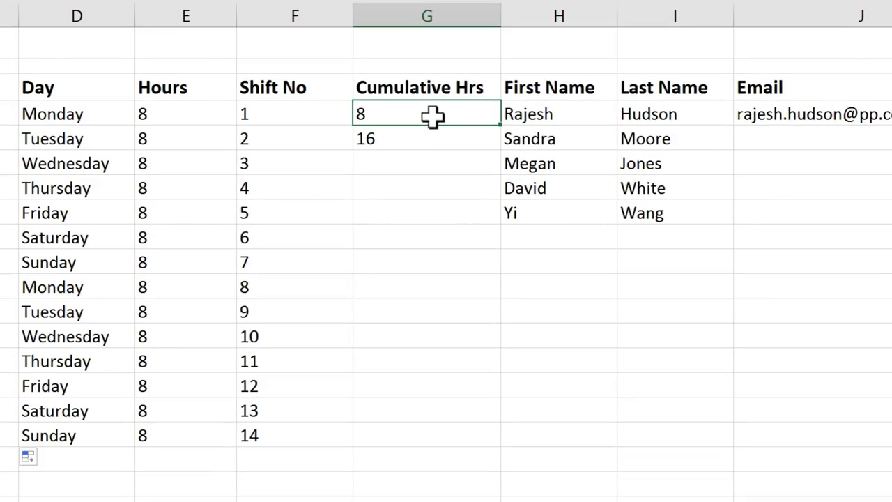
pyautogui.click(430, 143)
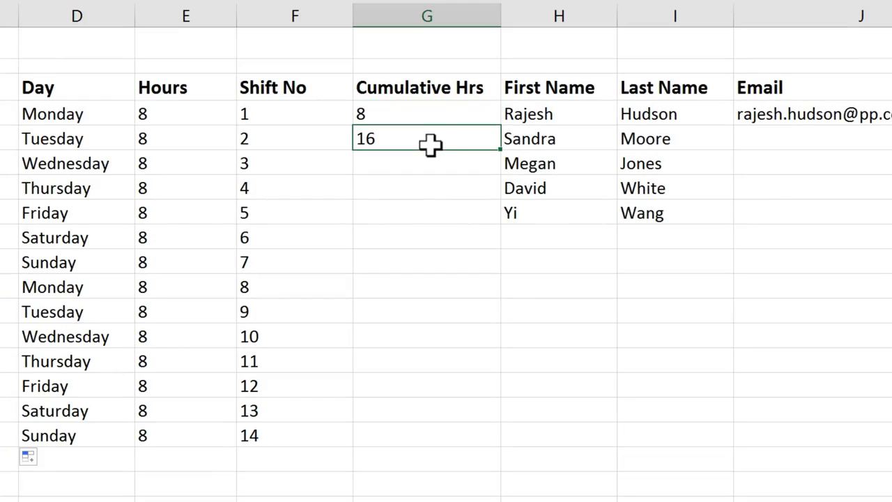
pyautogui.click(437, 114)
pyautogui.moveTo(438, 114); pyautogui.dragTo(432, 140)
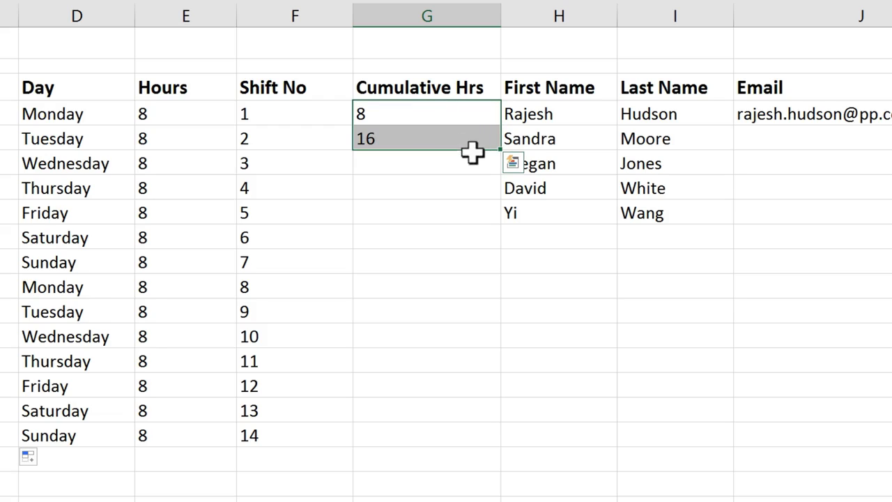
pyautogui.doubleClick(501, 149)
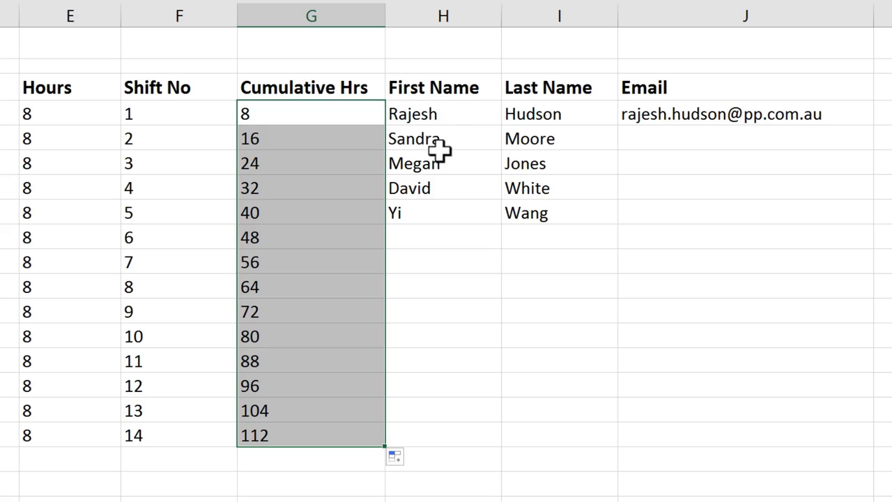
# Repeat the five First Name and Last Name entries in H4:I8 down to row 17.
pyautogui.moveTo(458, 114); pyautogui.dragTo(527, 202)
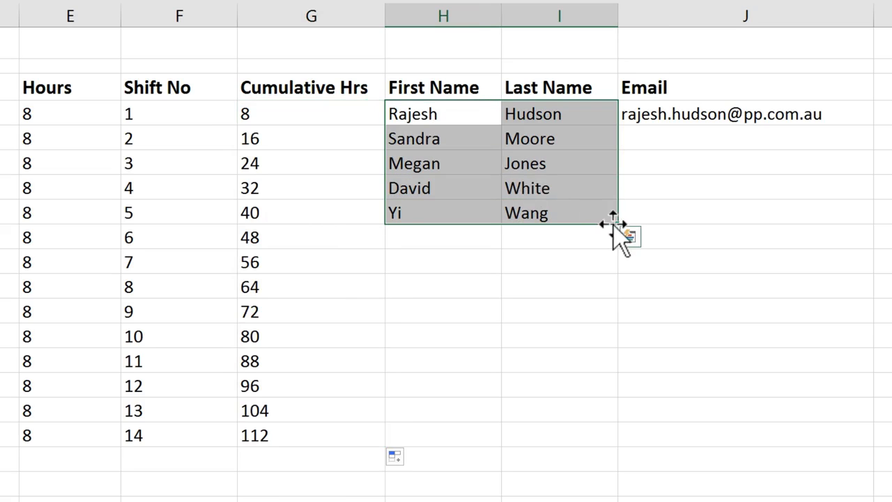
pyautogui.doubleClick(618, 223)
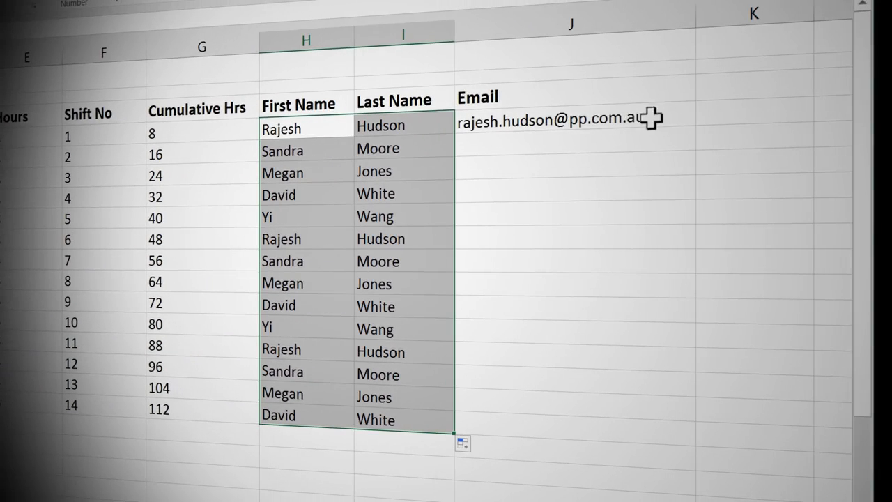
# Fill the Email column from J4 down to row 17 and change the fill to Flash Fill so each address follows the row's name.
pyautogui.click(672, 117)
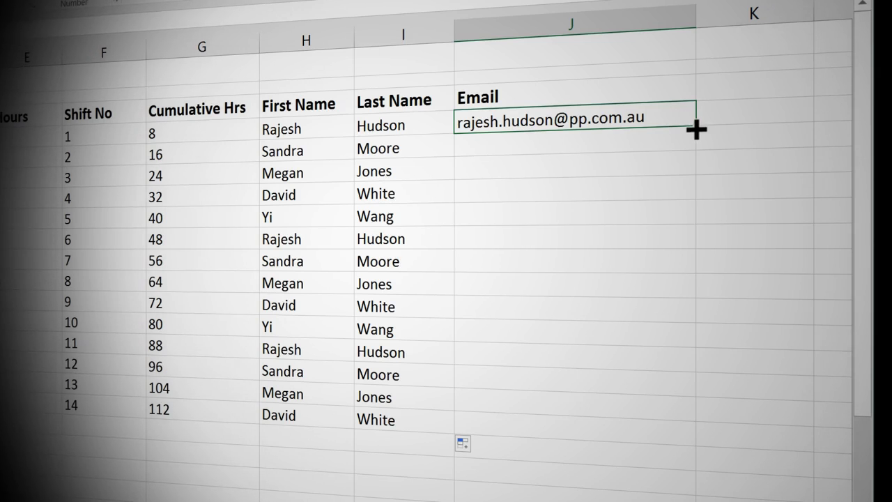
pyautogui.doubleClick(696, 130)
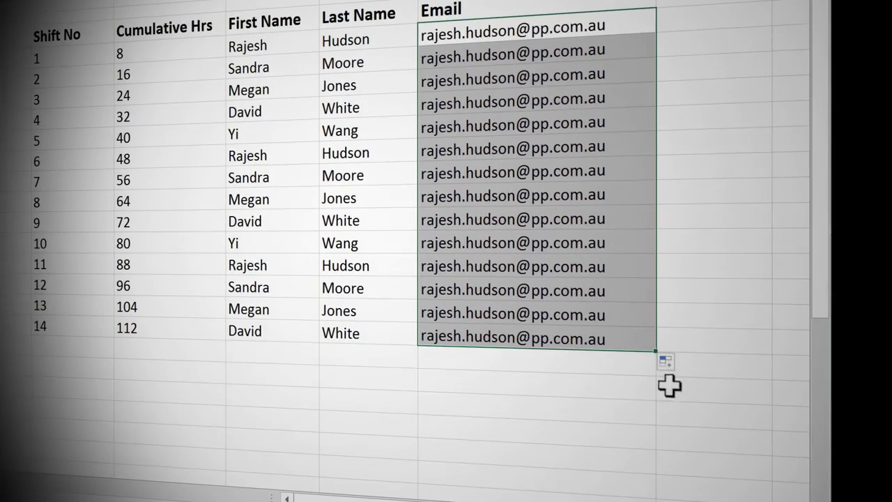
pyautogui.click(677, 364)
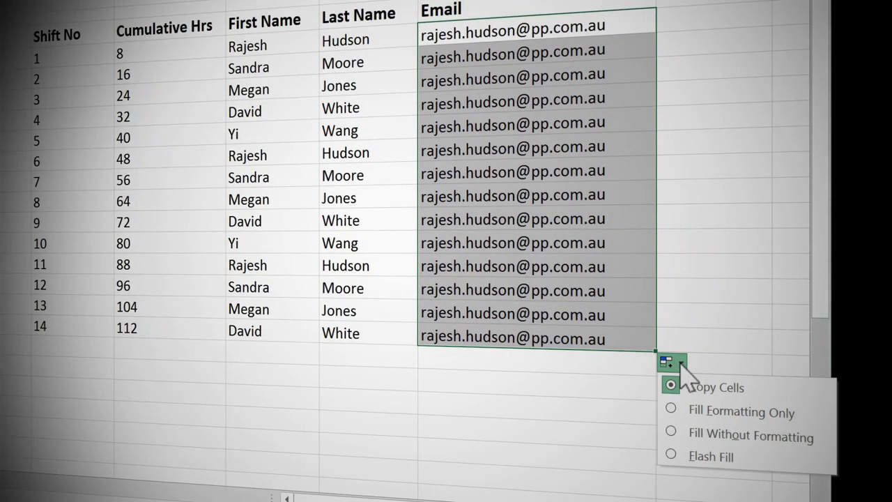
pyautogui.click(698, 459)
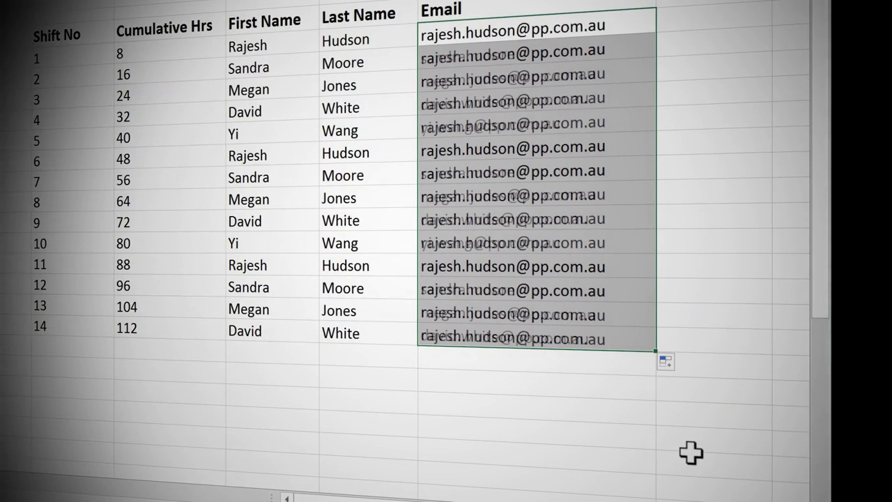